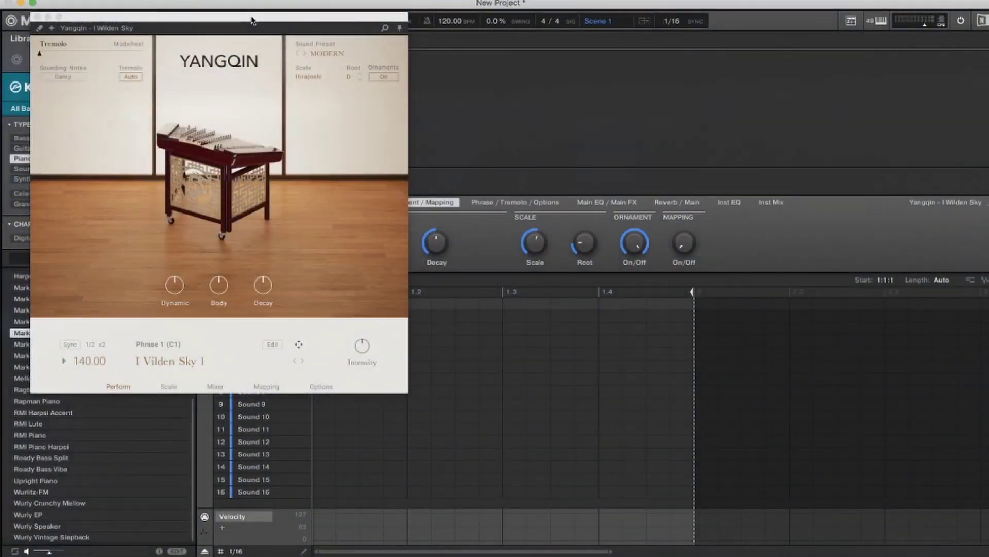
# Step: Reposition the Yangqin window, sync its phrase tempo to the host, and raise dynamics slightly
pyautogui.moveTo(258, 34)
pyautogui.mouseDown()
pyautogui.moveTo(486, 82)
pyautogui.moveTo(520, 74)
pyautogui.mouseUp()
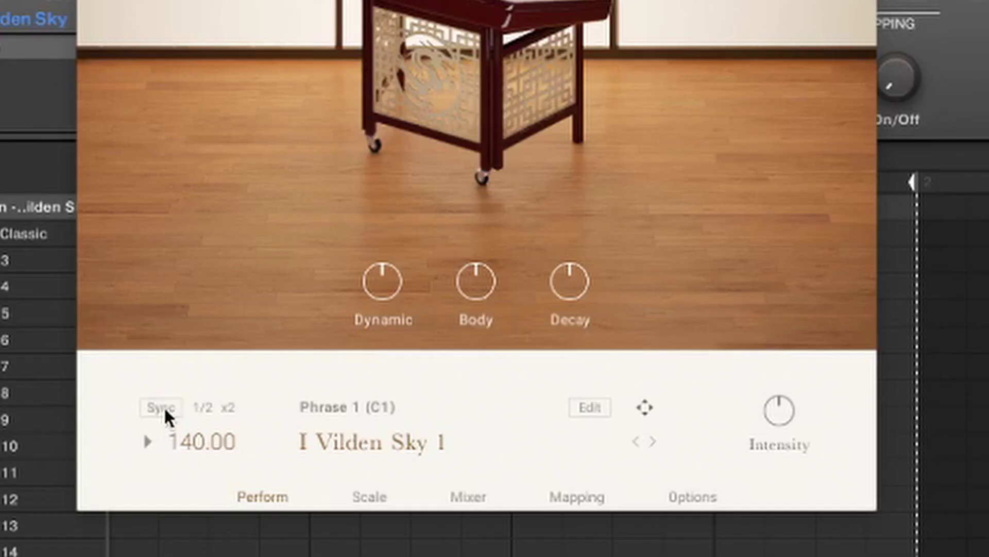
pyautogui.click(164, 406)
pyautogui.moveTo(377, 289); pyautogui.dragTo(390, 176)
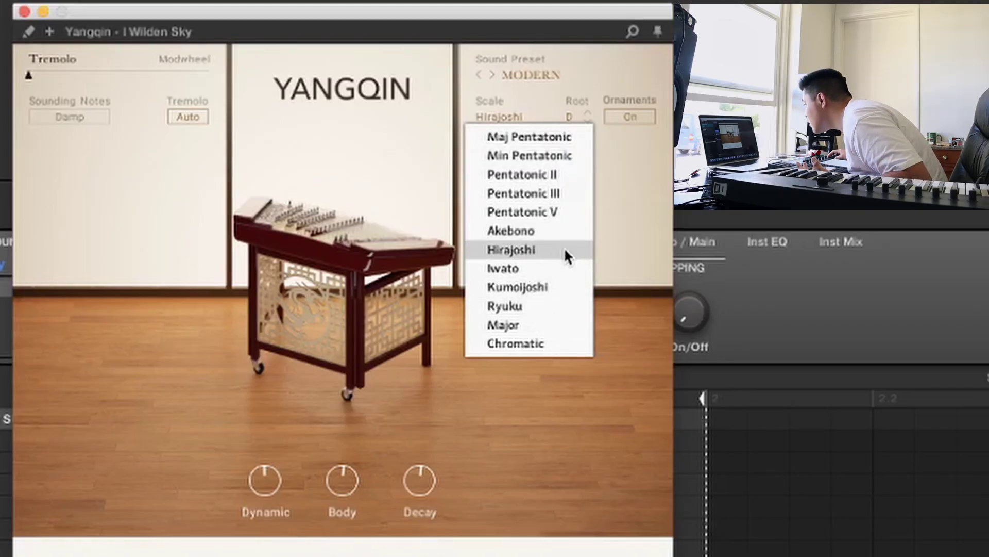
# Step: Close the Scale list unchanged, then view the Yangqin Mixer and Mapping pages
pyautogui.click(605, 229)
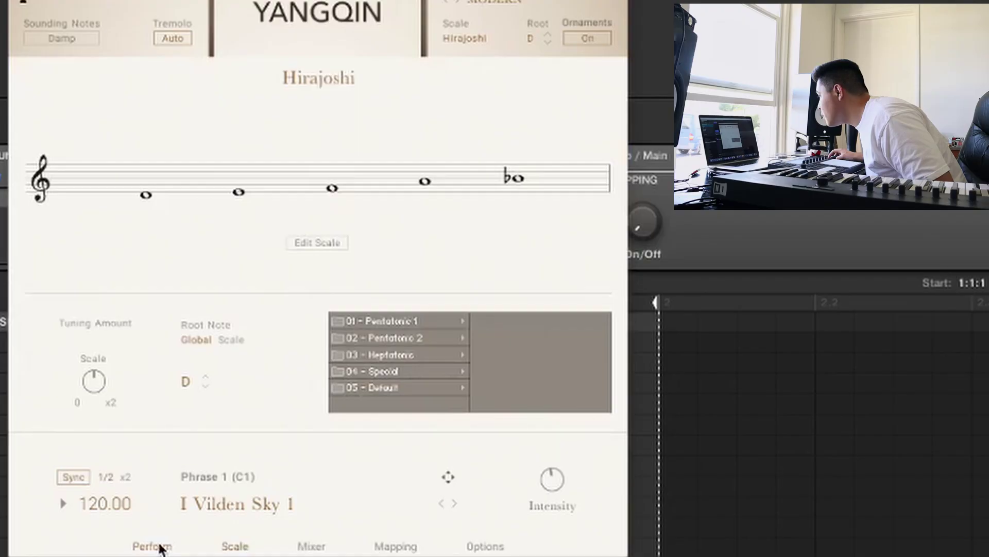
pyautogui.click(312, 545)
pyautogui.click(396, 547)
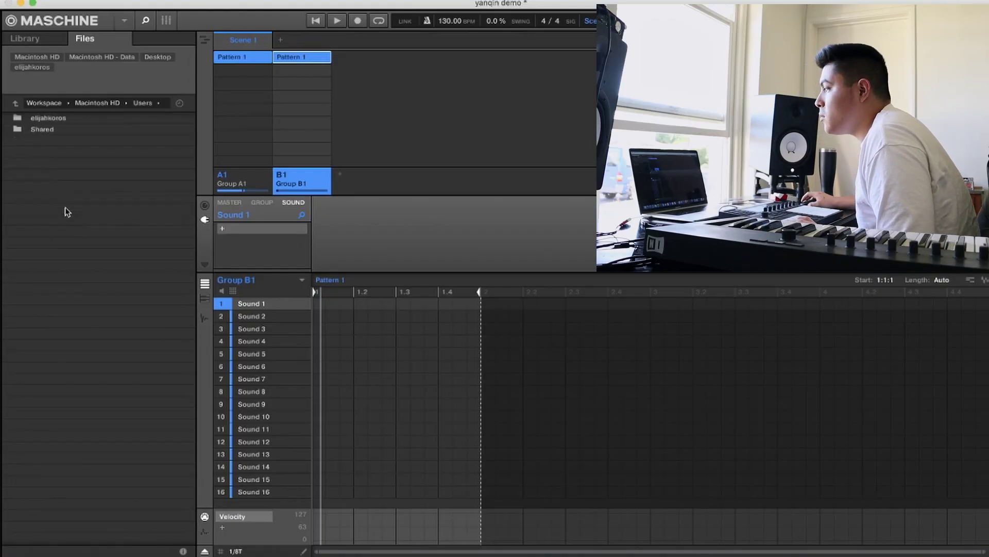
# Step: Preview 808 (Kingpin) - Loop 3.wav from the 808 folder and load it onto Sound 1
pyautogui.doubleClick(47, 118)
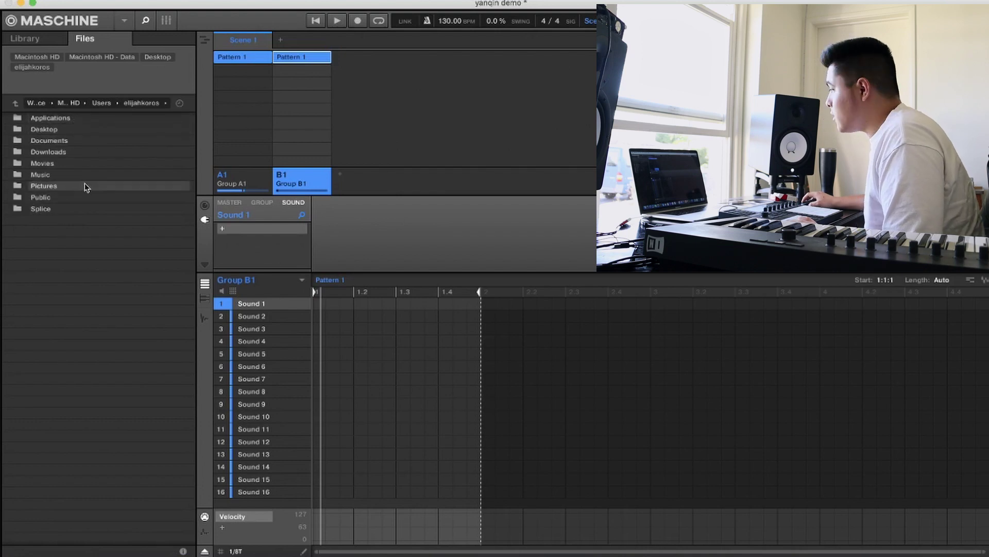
pyautogui.doubleClick(44, 129)
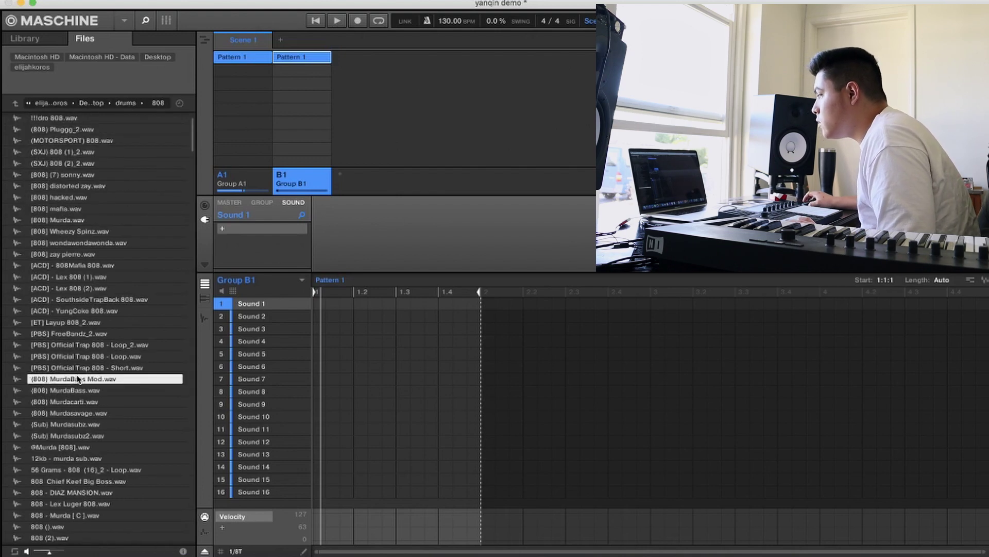
pyautogui.click(78, 380)
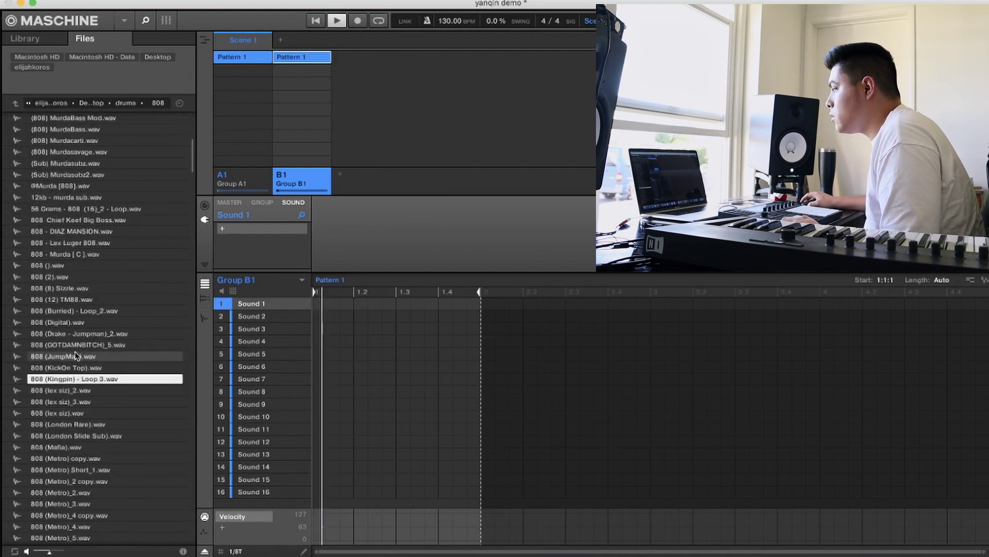
pyautogui.doubleClick(77, 380)
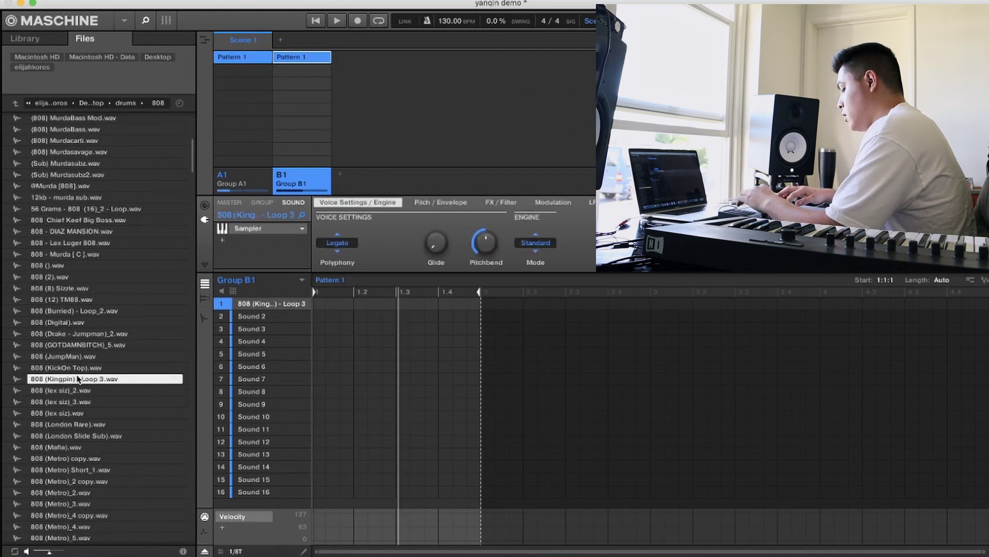
# Step: Record the four-bar 808 bassline and set the note grid to 1/16
pyautogui.hotkey('ctrl', 'space')
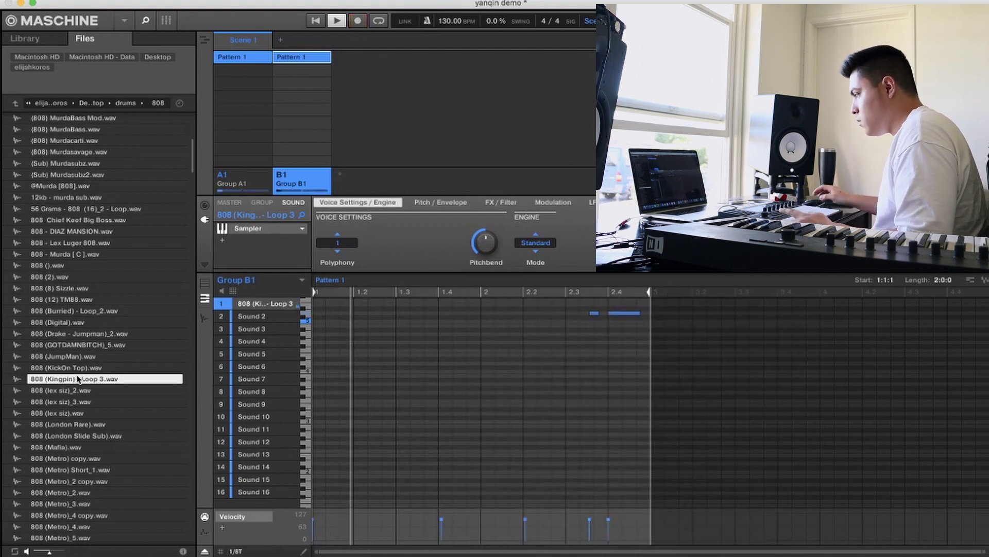
pyautogui.scroll(3, 529, 388)
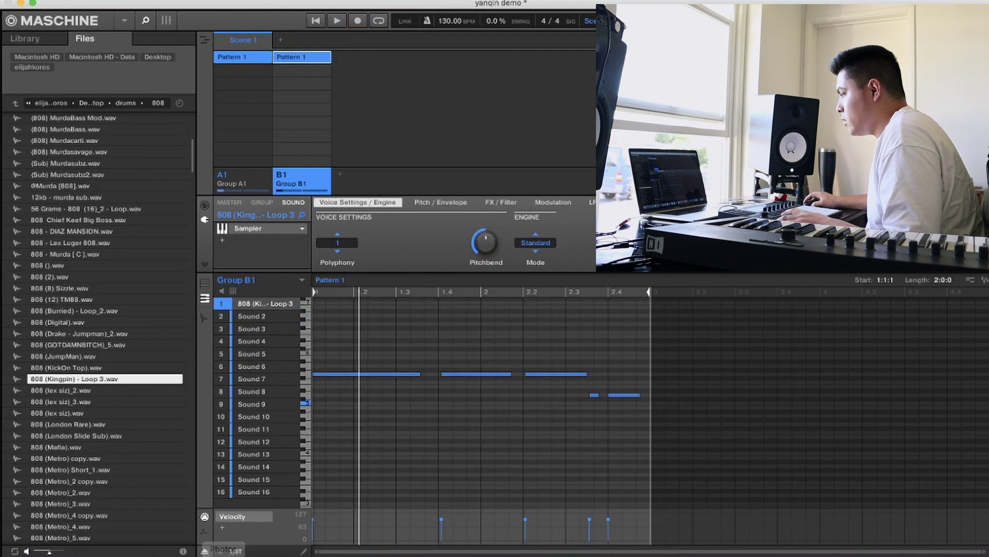
pyautogui.click(236, 552)
pyautogui.click(267, 406)
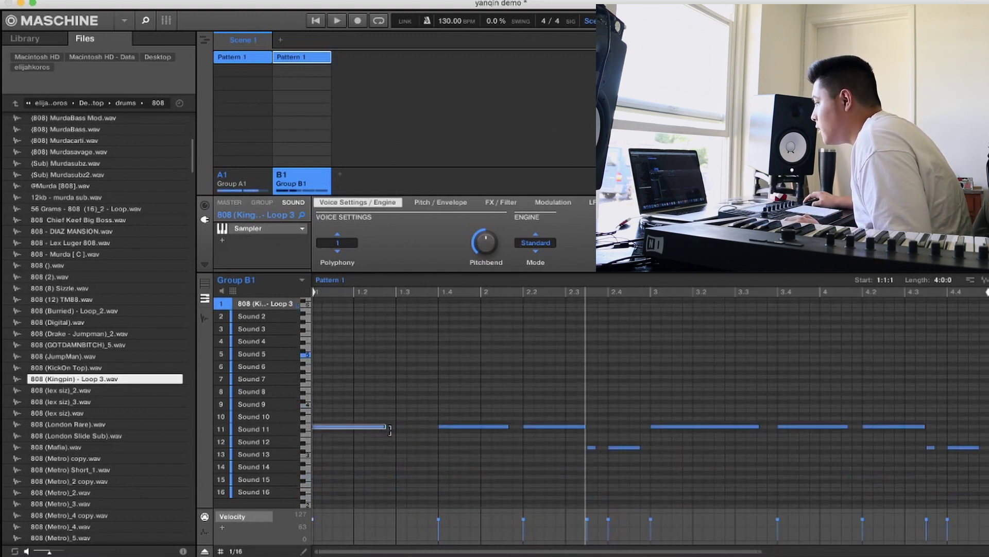
pyautogui.click(238, 551)
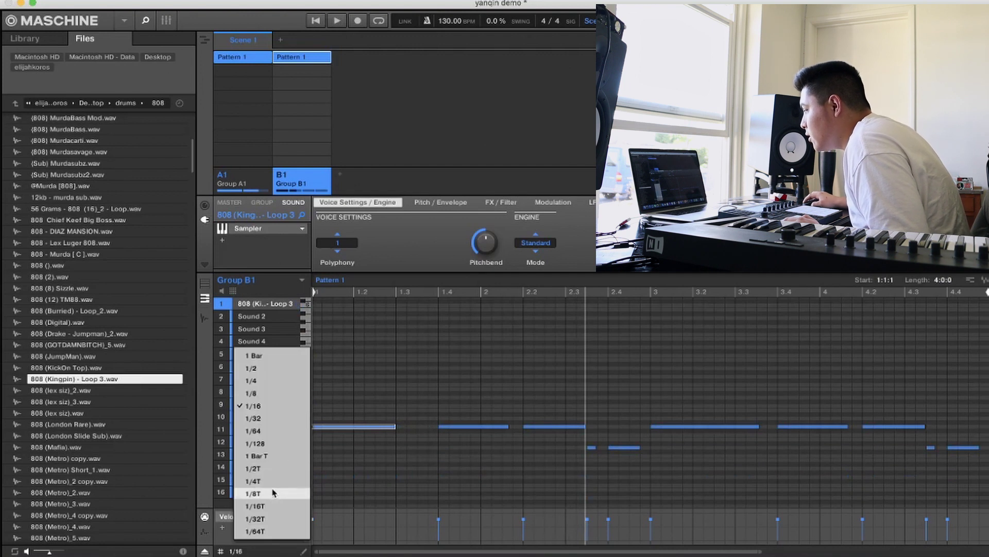
# Step: Switch to a triplet grid, move one bass note down a pitch, and select a note near 2.3
pyautogui.click(263, 505)
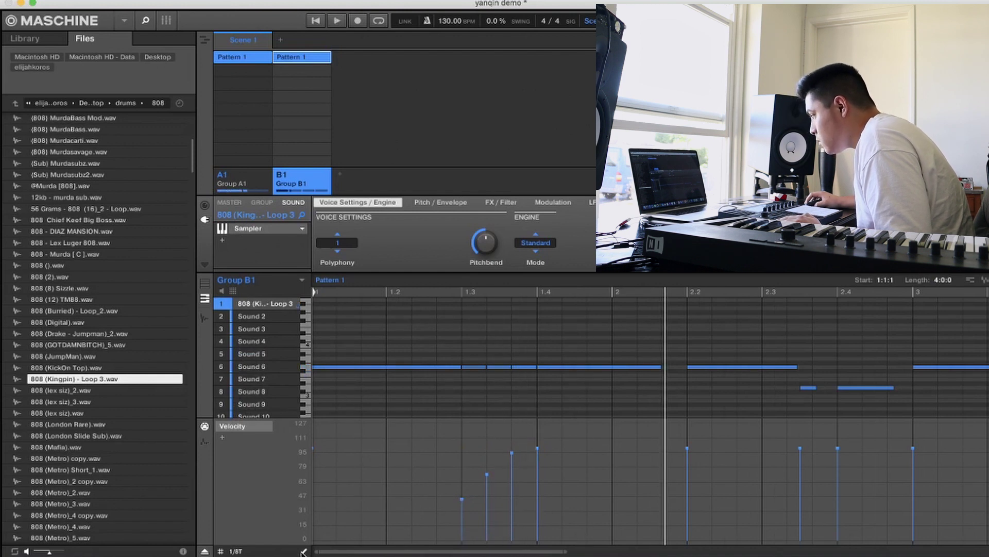
pyautogui.moveTo(526, 365); pyautogui.dragTo(475, 380)
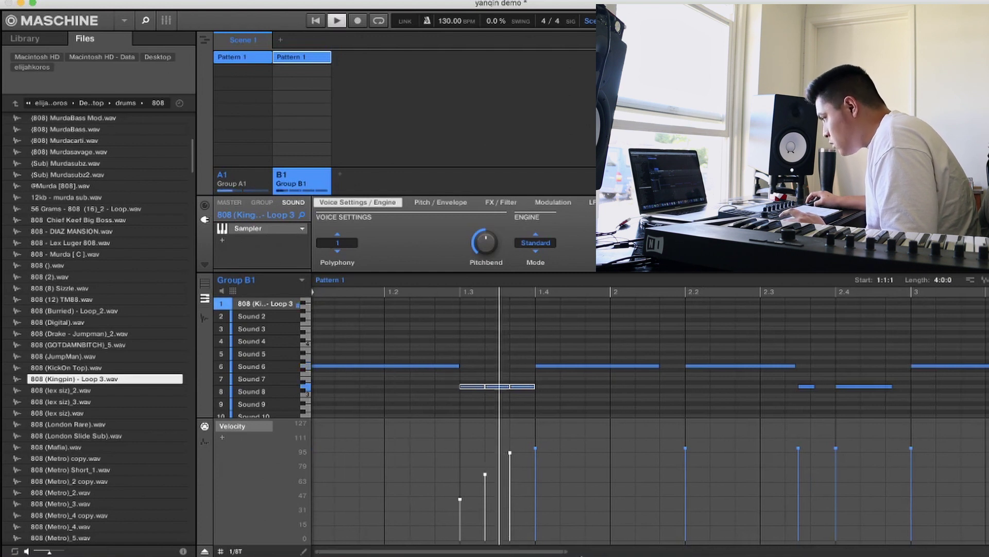
pyautogui.moveTo(566, 552); pyautogui.dragTo(494, 551)
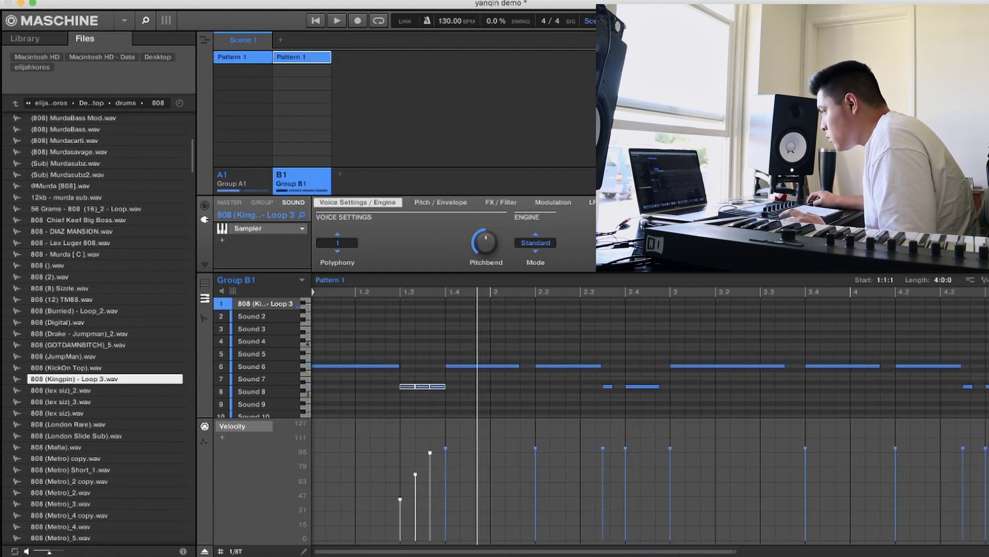
pyautogui.click(607, 387)
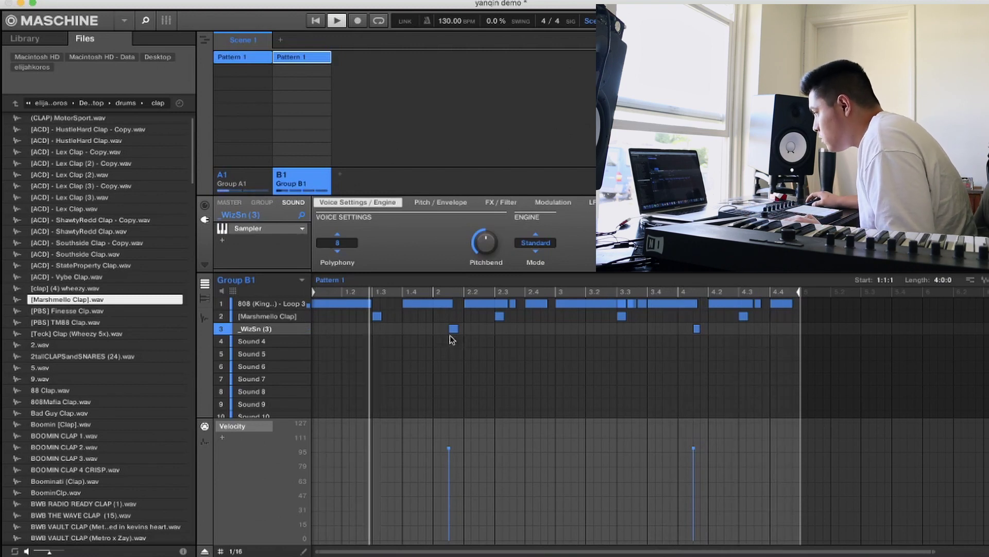
# Step: Soften one snare hit, add another snare on beat 4, and lower its velocity
pyautogui.moveTo(432, 450); pyautogui.dragTo(439, 467)
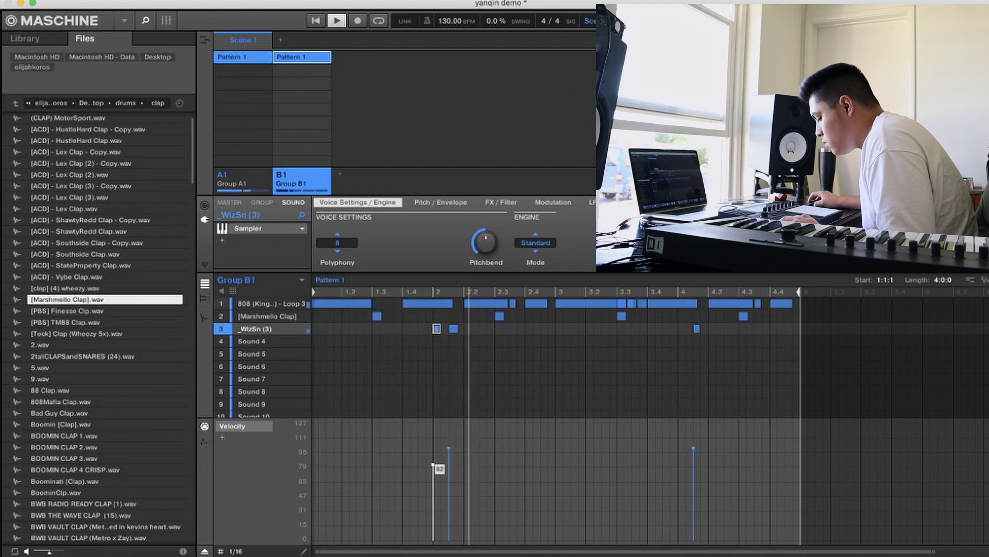
pyautogui.click(682, 329)
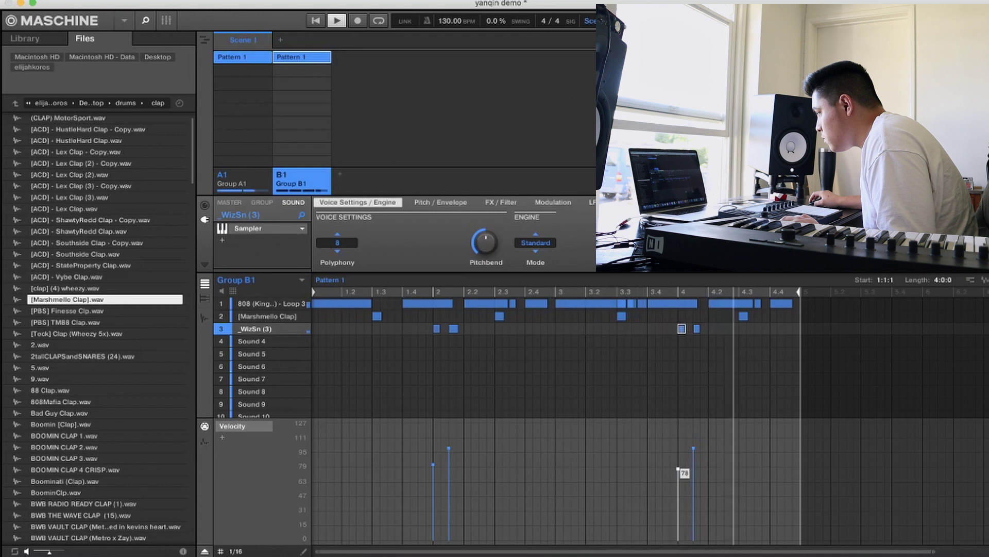
pyautogui.moveTo(684, 470); pyautogui.dragTo(680, 468)
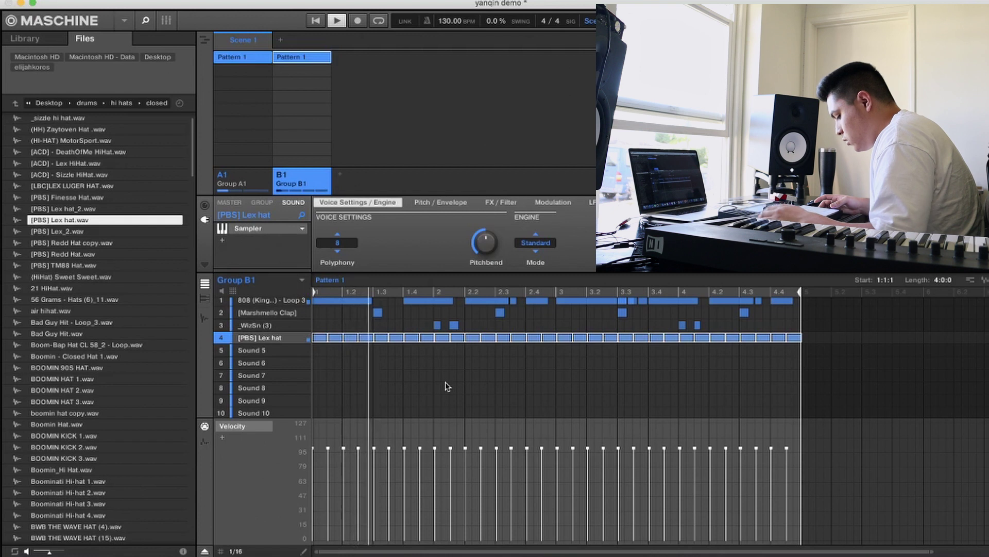
# Step: Select empty Sound 5 and preview an open hat from the hi hats > open folder
pyautogui.click(264, 351)
pyautogui.click(10, 102)
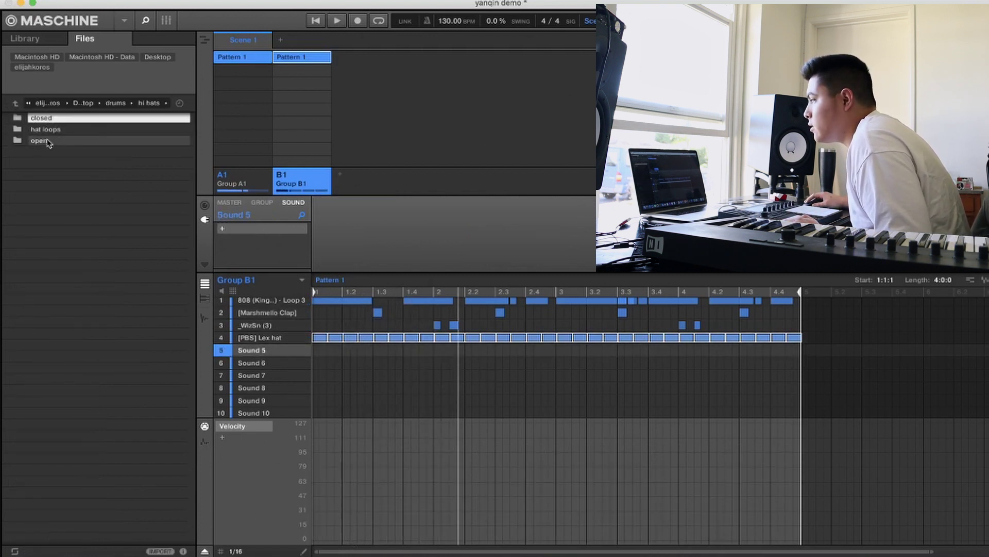
pyautogui.doubleClick(45, 141)
pyautogui.click(80, 152)
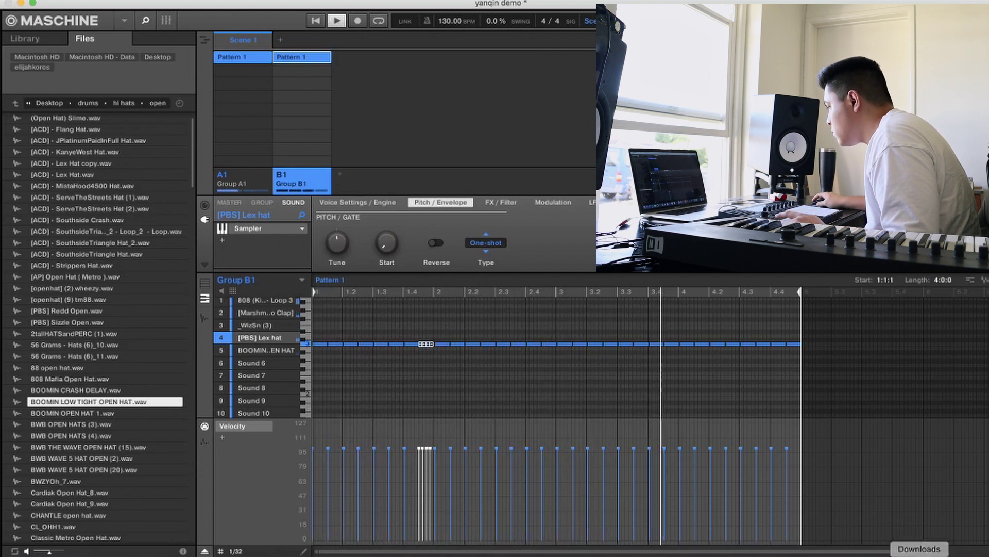
pyautogui.moveTo(928, 550); pyautogui.dragTo(494, 552)
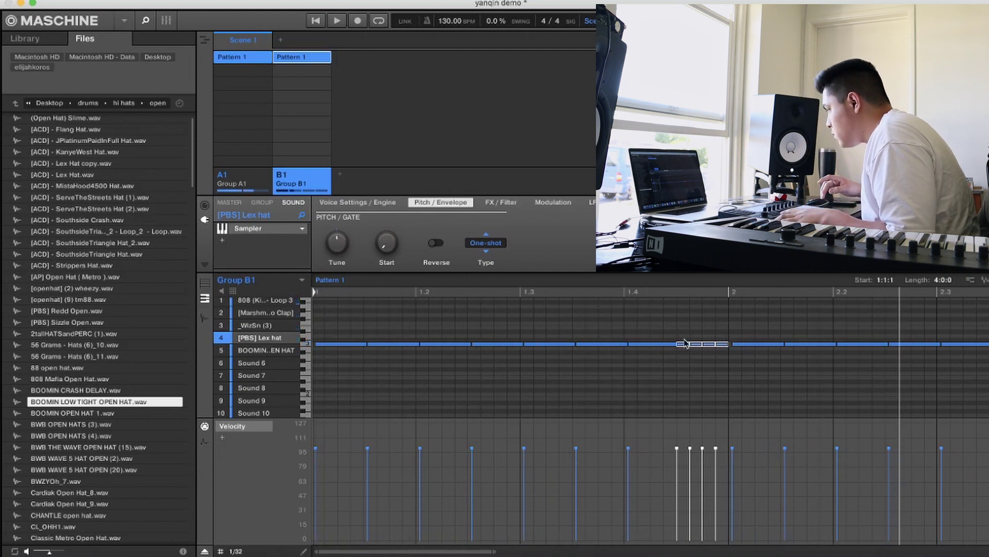
# Step: Pitch the roll notes down, select the hats after beat 2, and review the four bars
pyautogui.press('Down')
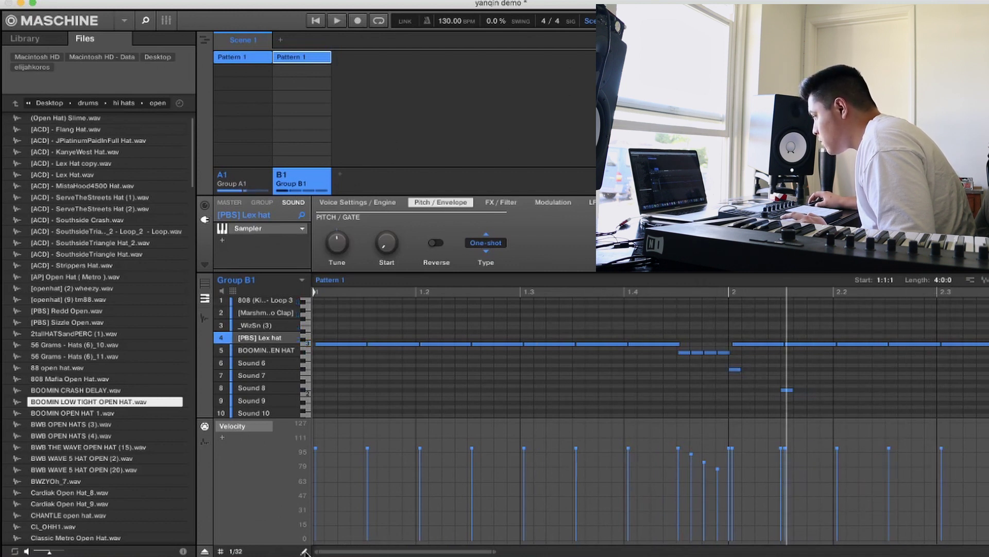
pyautogui.moveTo(833, 368); pyautogui.dragTo(721, 410)
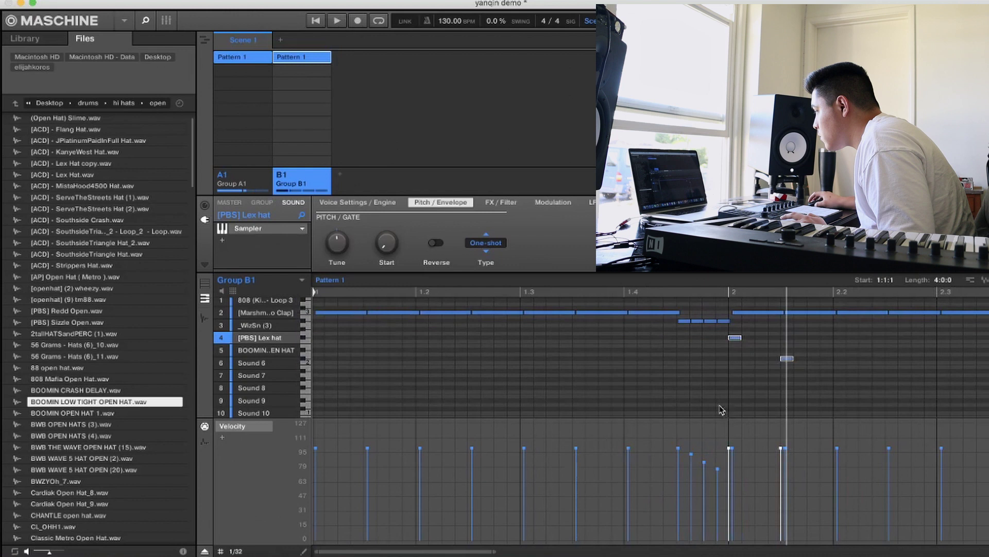
pyautogui.click(661, 295)
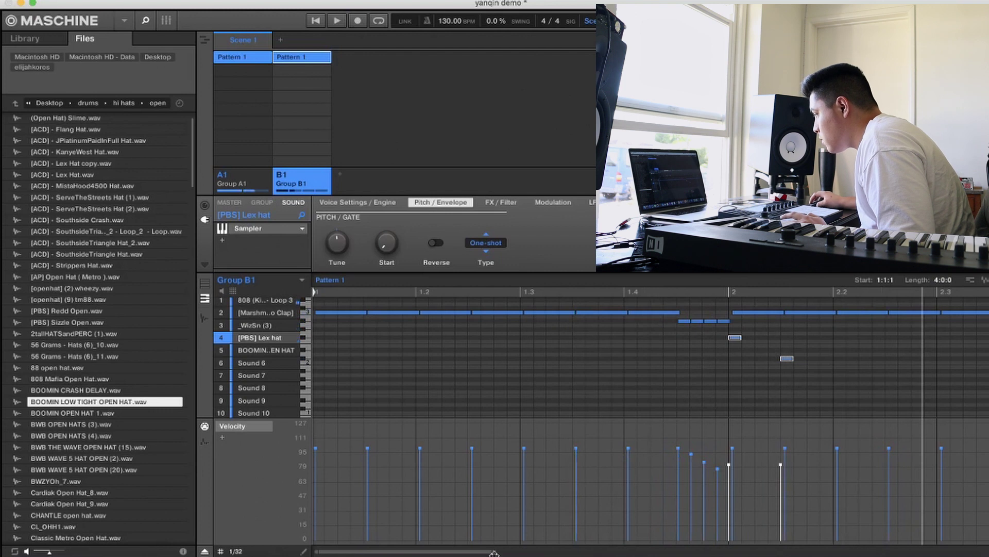
pyautogui.doubleClick(493, 551)
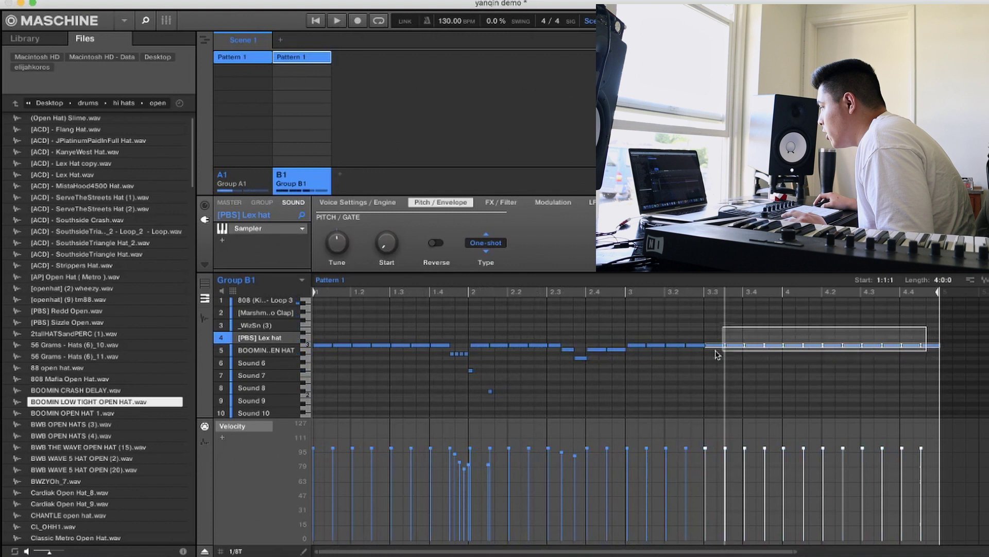
pyautogui.moveTo(927, 330); pyautogui.dragTo(637, 346)
# Step: Delete the hats from bar 3 and duplicate the remaining hat notes into bars 3–4
pyautogui.press('Delete')
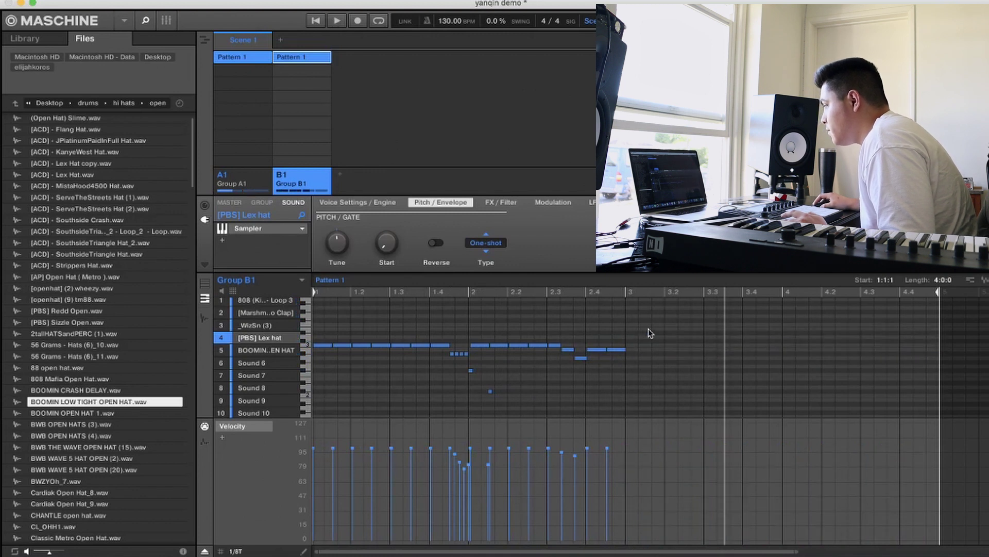
pyautogui.press('super+a')
pyautogui.moveTo(504, 357); pyautogui.dragTo(518, 366)
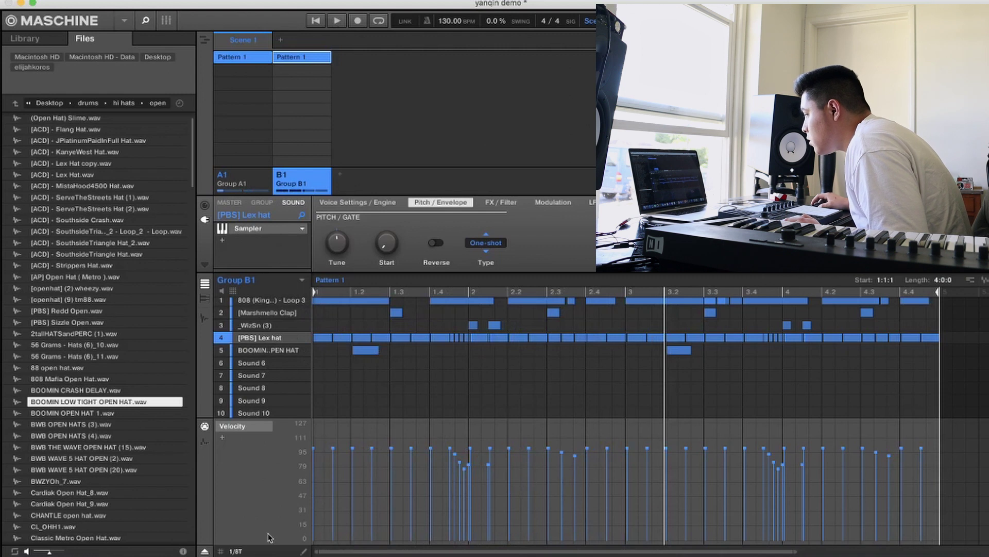
pyautogui.click(238, 551)
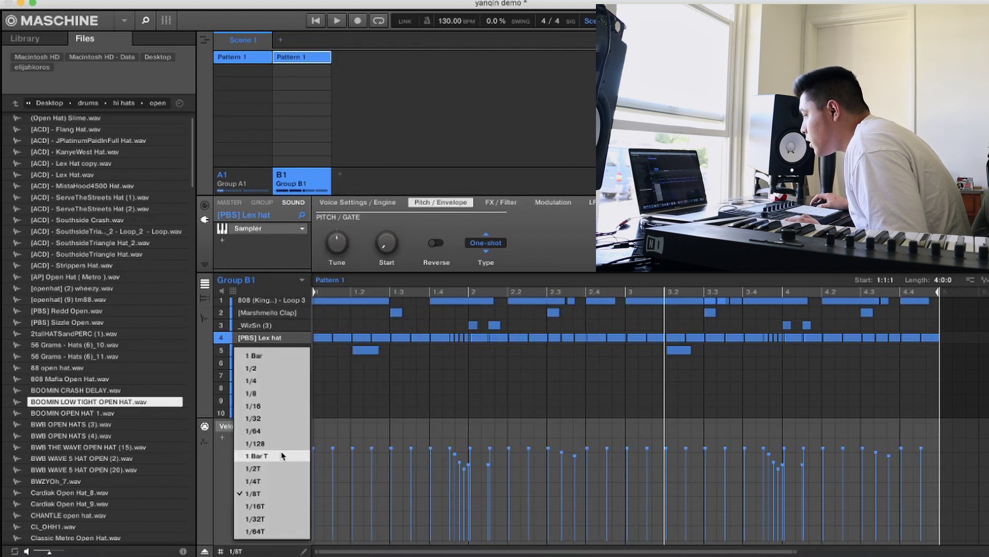
# Step: Set the grid to 1/16T and show the Lex hat notes in Keyboard view
pyautogui.click(273, 503)
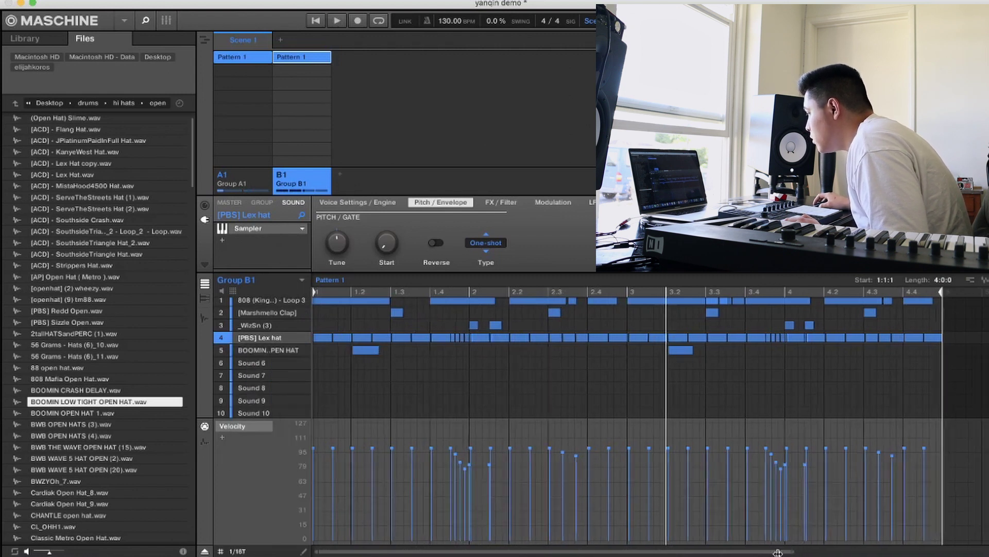
pyautogui.moveTo(809, 551); pyautogui.dragTo(494, 551)
pyautogui.hscroll(3, 577, 498)
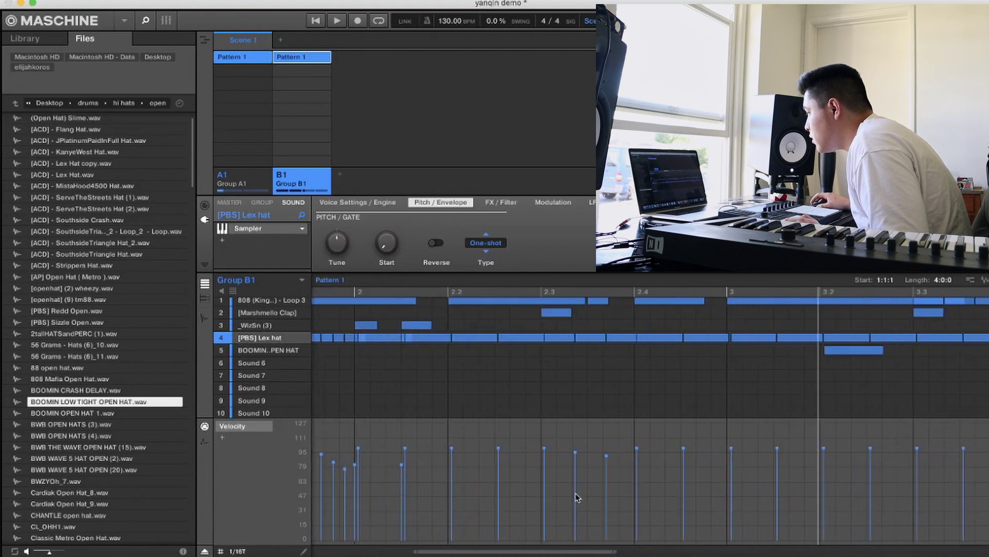
pyautogui.click(591, 354)
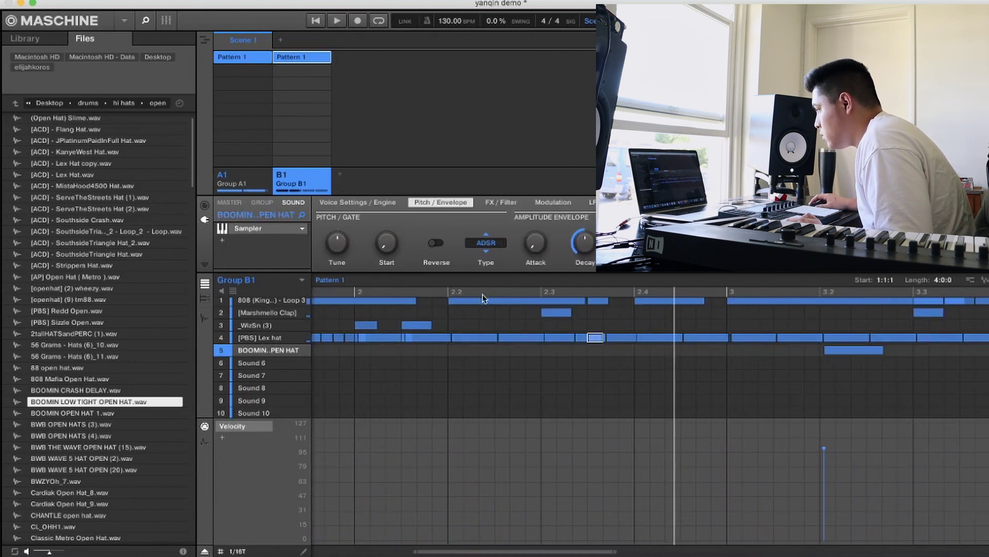
pyautogui.click(267, 337)
pyautogui.click(210, 302)
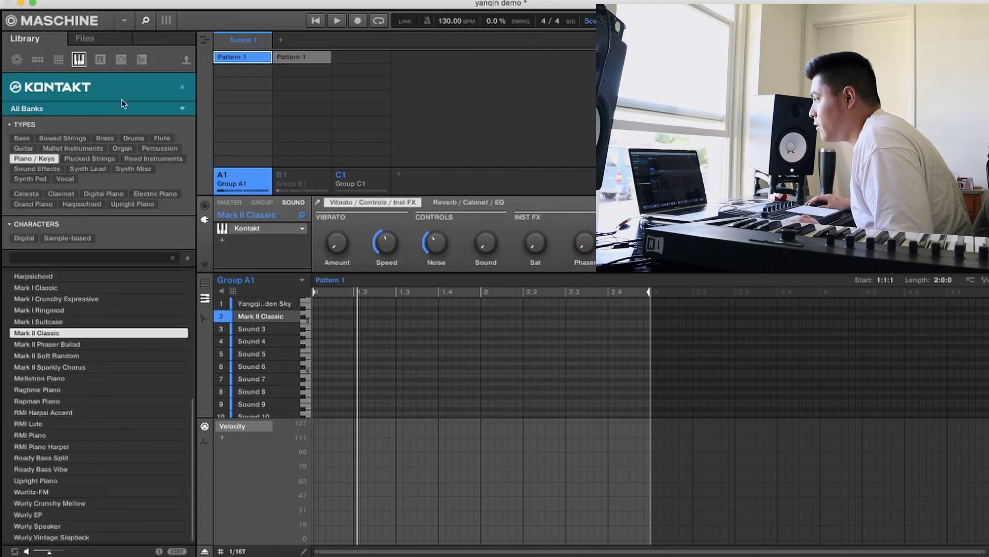
# Step: Filter the Kontakt instruments to Flute and pick Shakuhachi
pyautogui.click(162, 138)
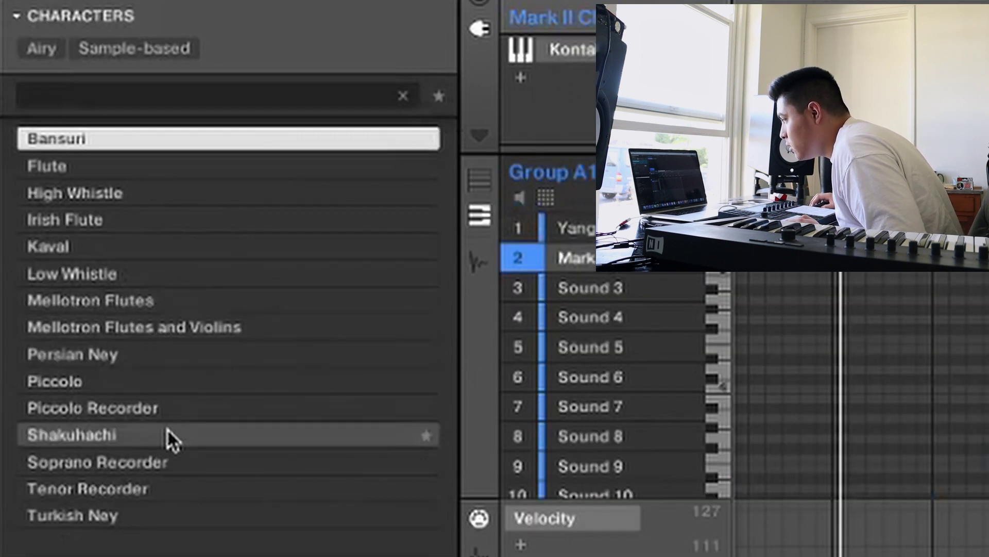
pyautogui.click(167, 428)
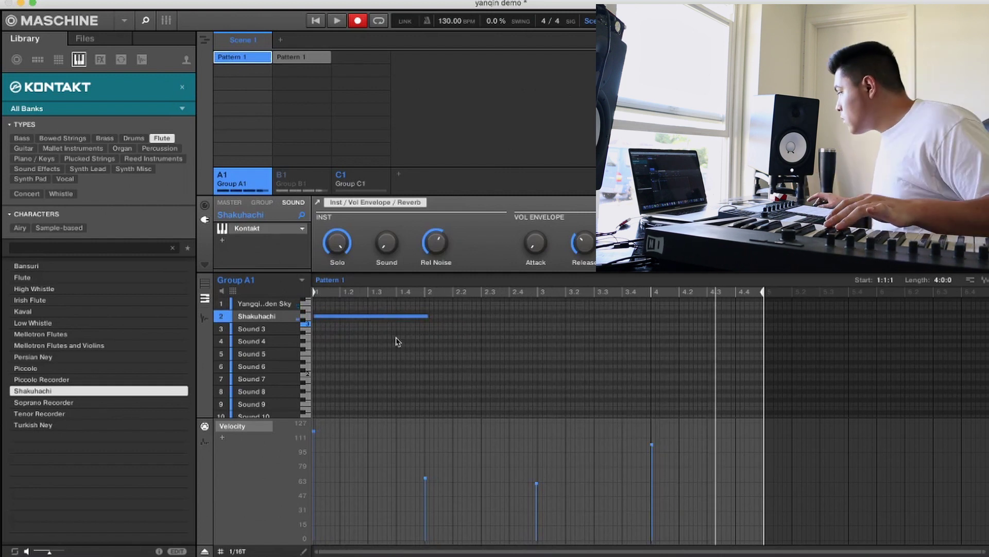
pyautogui.scroll(-3, 386, 315)
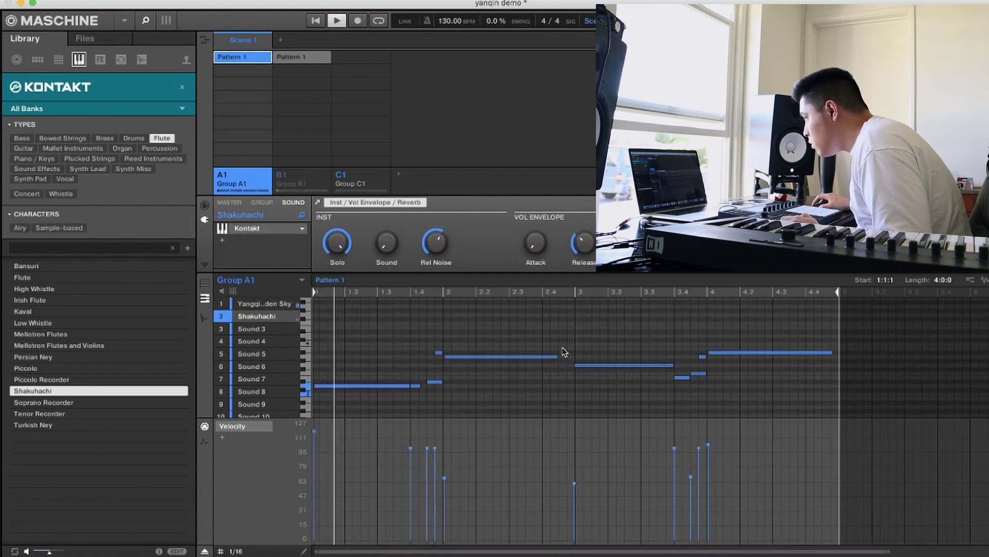
# Step: Move the short Shakuhachi note before beat 3 down two semitones
pyautogui.click(565, 353)
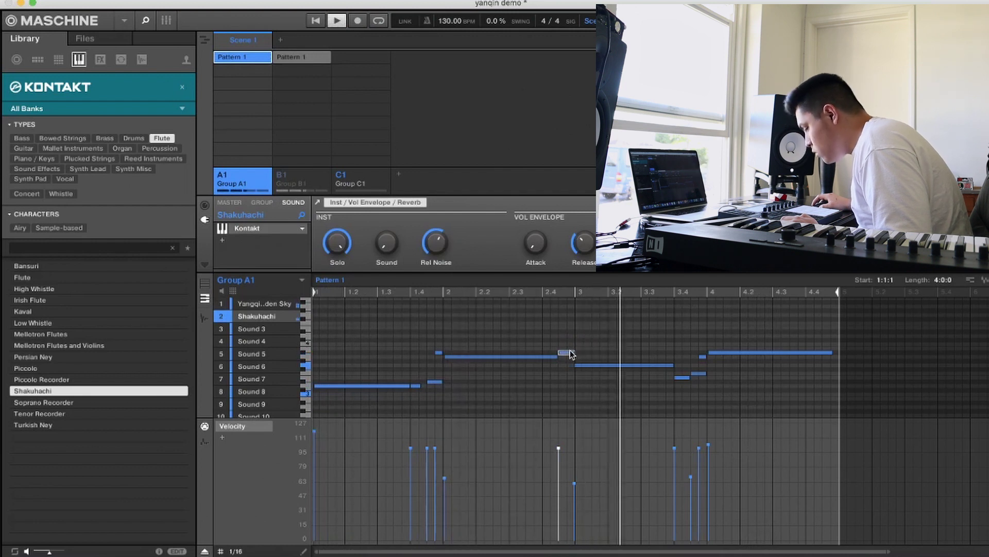
pyautogui.moveTo(571, 358); pyautogui.dragTo(568, 375)
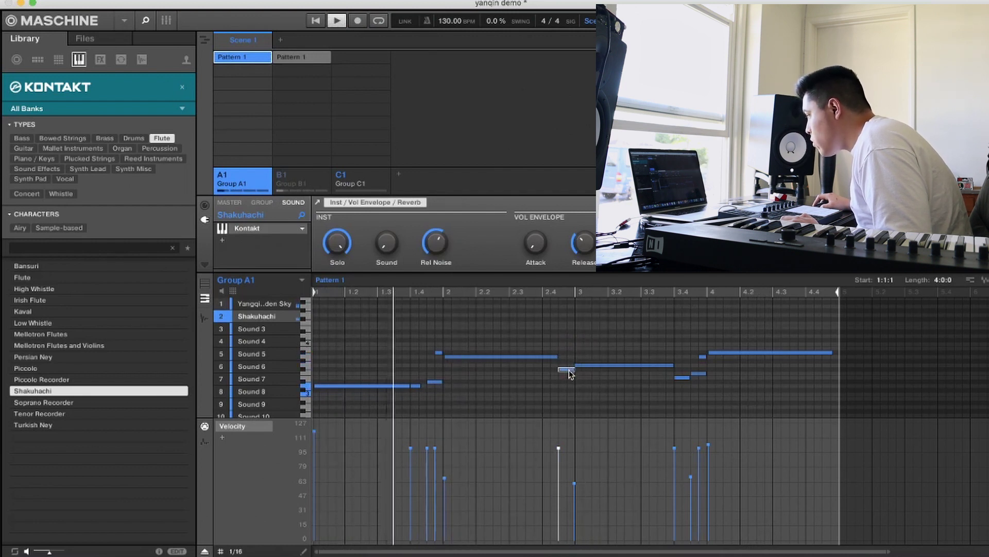